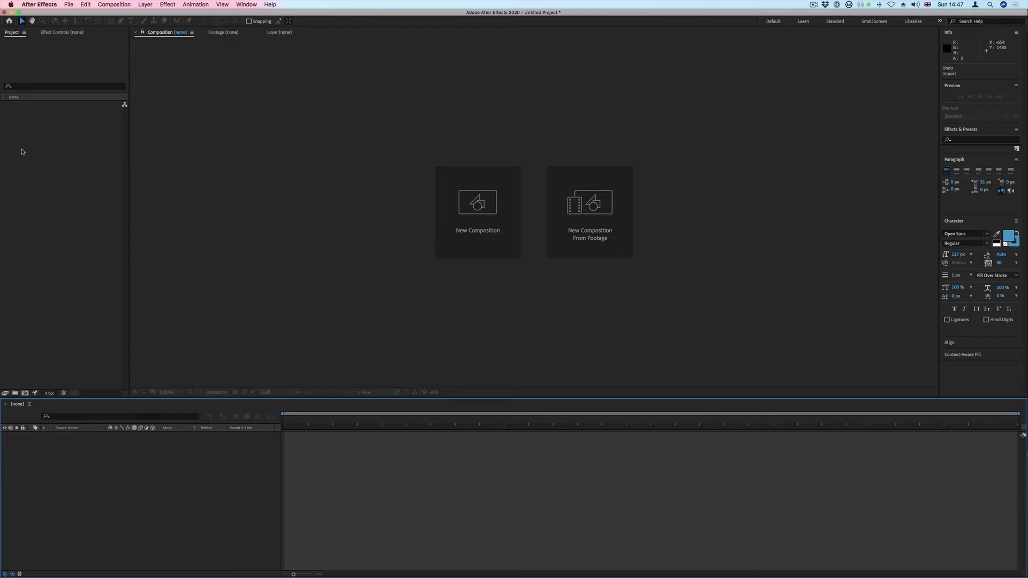
# Browse the File menu's import options and dismiss it without choosing anything.
pyautogui.click(68, 4)
pyautogui.moveTo(117, 151)
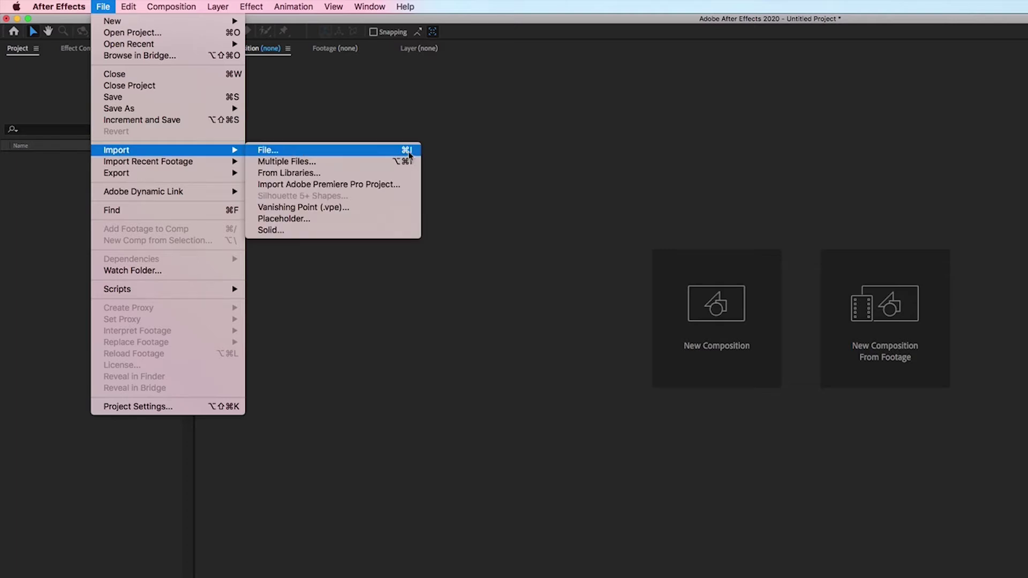
pyautogui.click(55, 205)
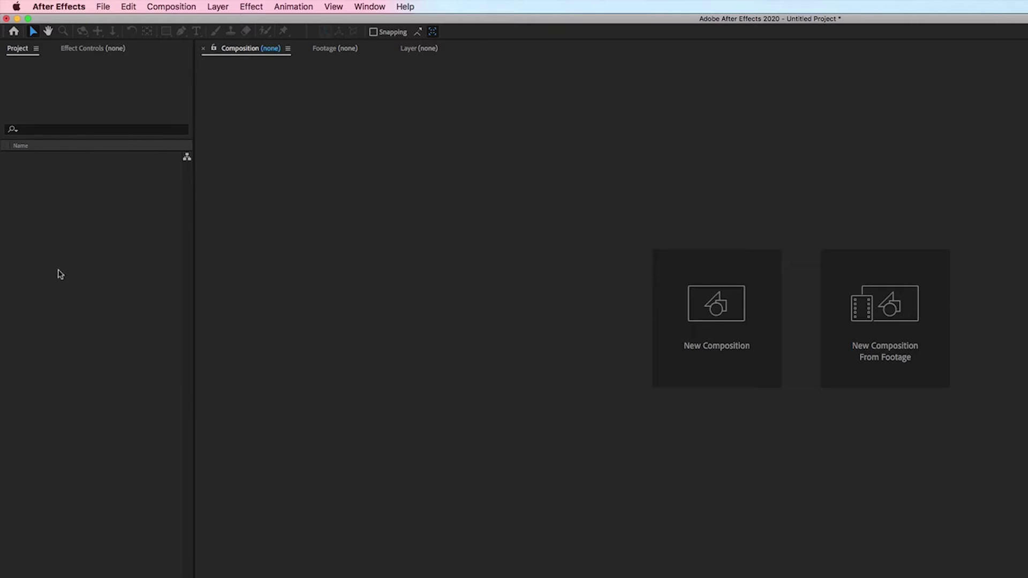
# Bring up the Import File dialog (Cmd+I) and navigate to the Clips > Stock footage folder.
pyautogui.press('super+i')
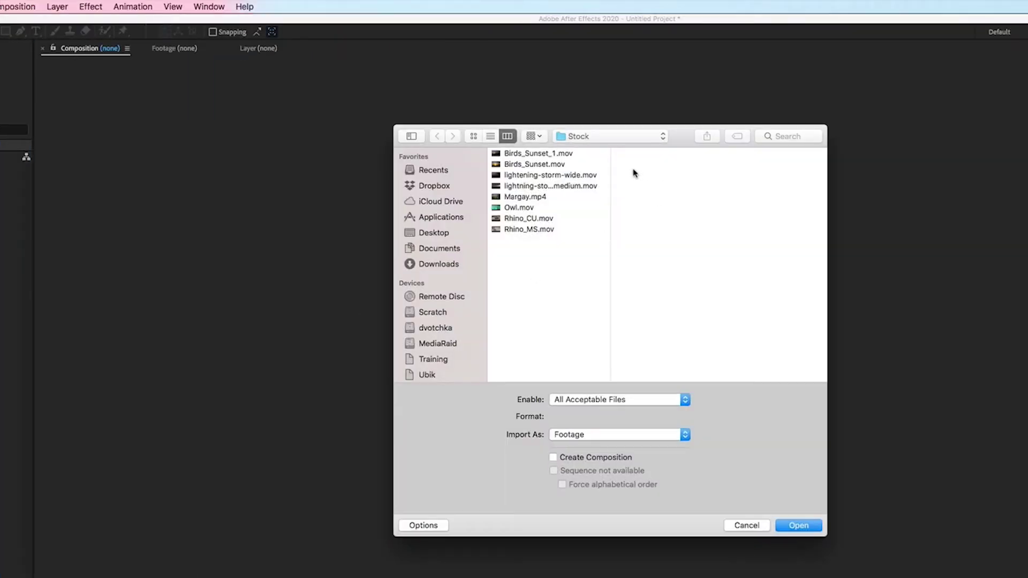
pyautogui.click(594, 138)
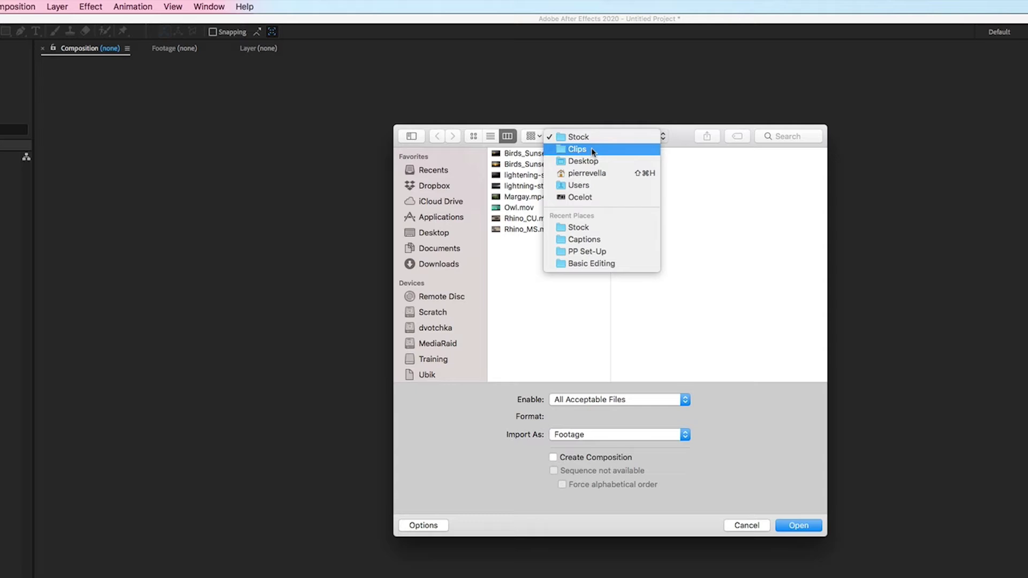
pyautogui.click(594, 150)
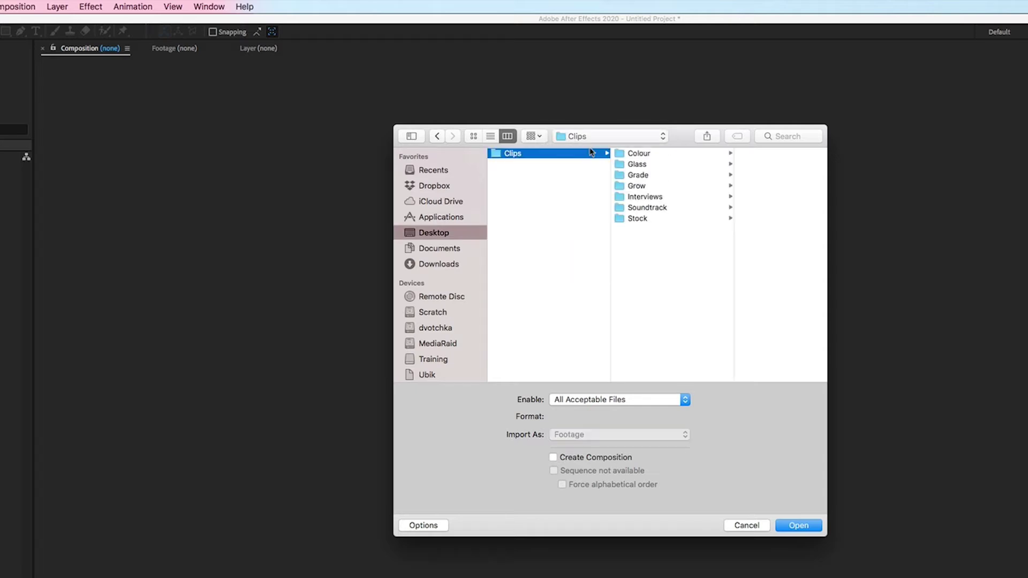
pyautogui.click(647, 221)
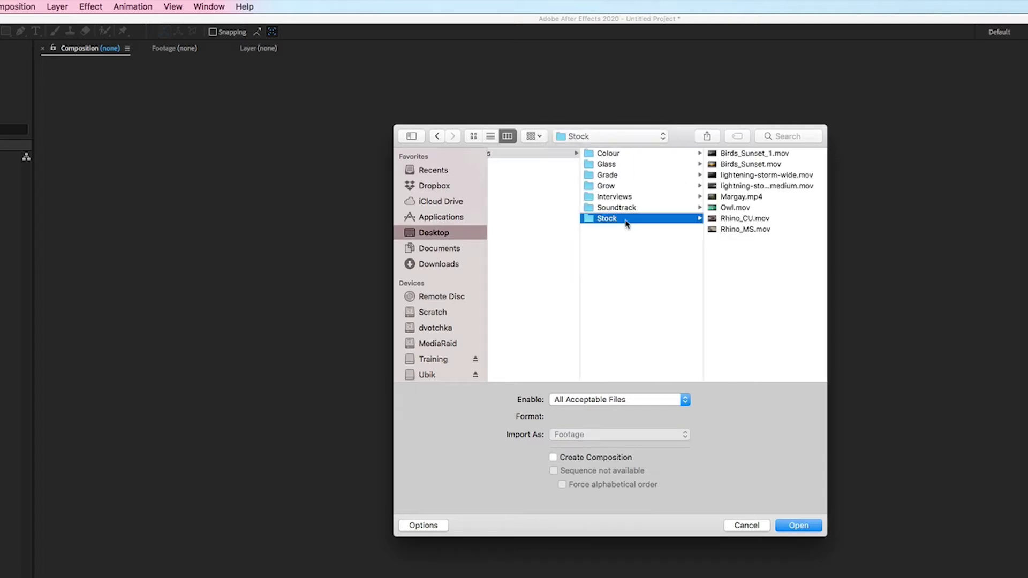
# Select Rhino_CU.mov and Rhino_MS.mov together and import them into the project.
pyautogui.click(756, 220)
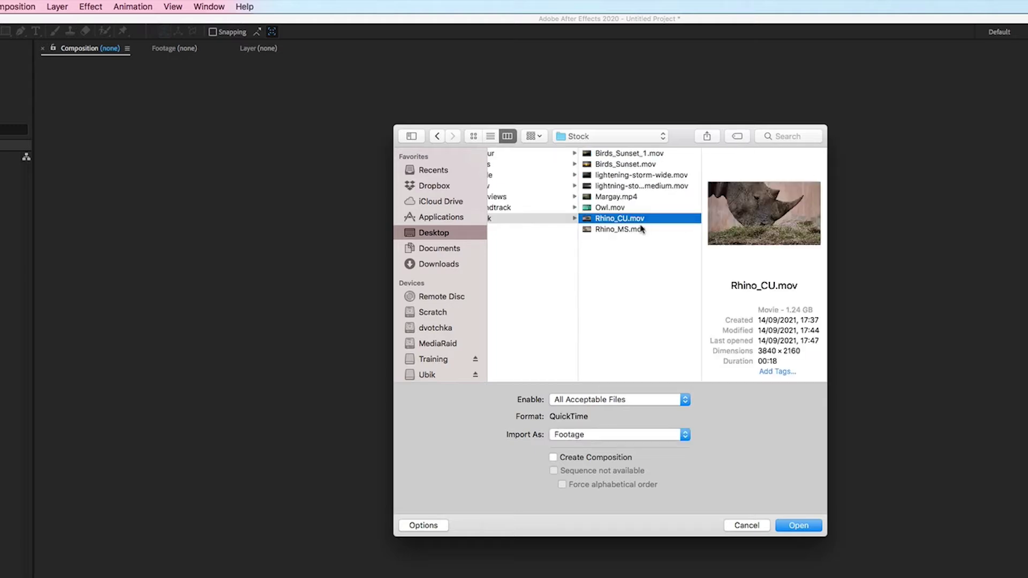
pyautogui.keyDown('shift'); pyautogui.click(641, 230); pyautogui.keyUp('shift')
pyautogui.click(804, 527)
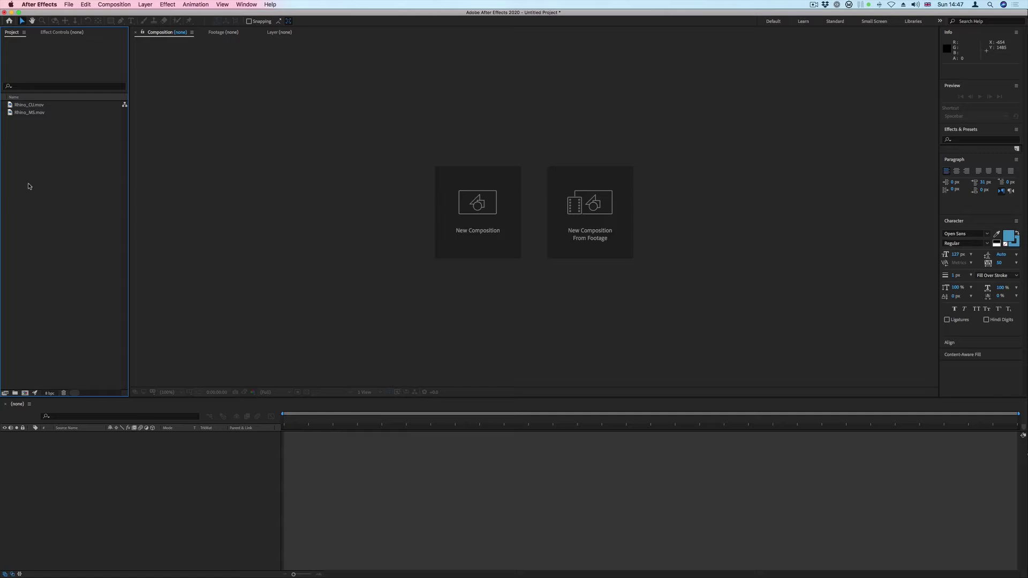
pyautogui.click(9, 114)
pyautogui.moveTo(9, 114); pyautogui.dragTo(37, 491)
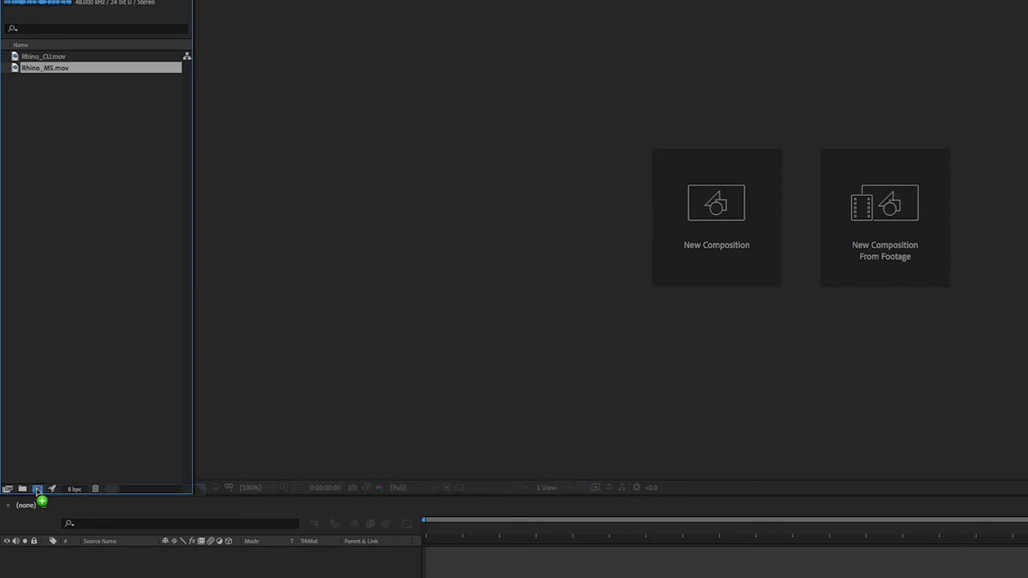
# Create a composition from Rhino_MS.mov and scrub the playhead to the split frame at 0:00:05:16.
pyautogui.moveTo(37, 492); pyautogui.dragTo(37, 492)
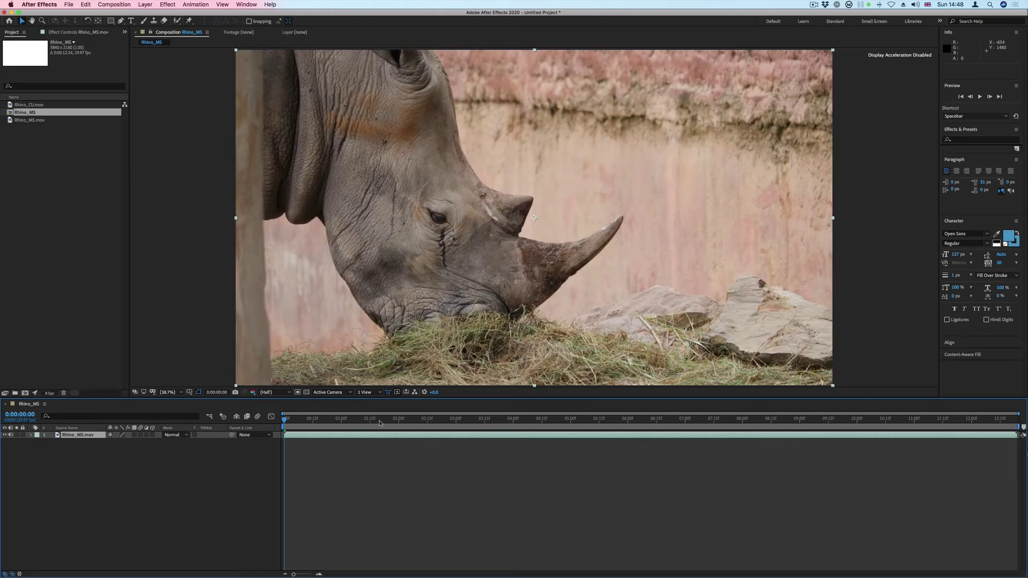
pyautogui.moveTo(380, 422); pyautogui.dragTo(434, 436)
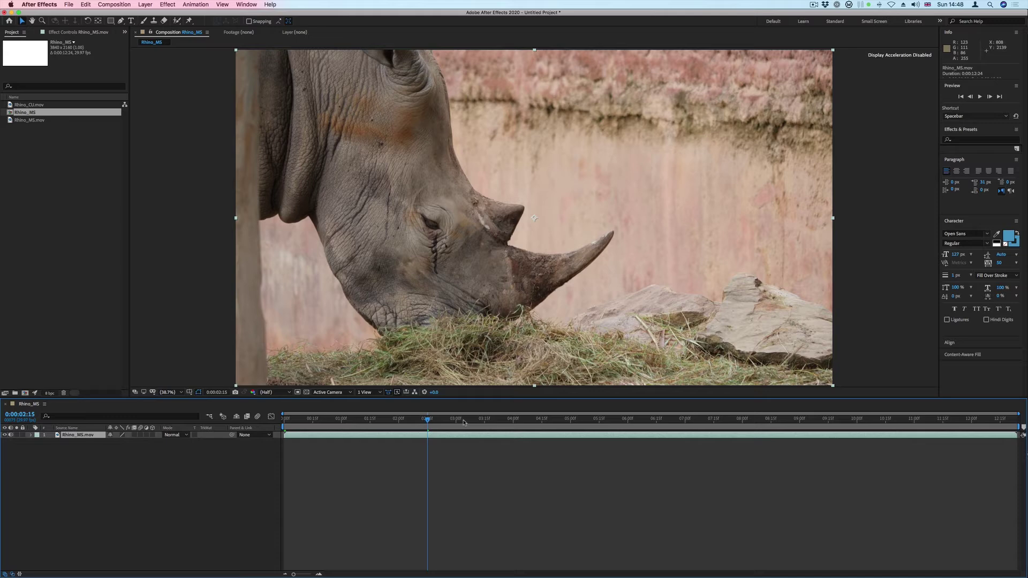
pyautogui.moveTo(469, 422)
pyautogui.mouseDown()
pyautogui.moveTo(599, 423)
pyautogui.moveTo(603, 436)
pyautogui.mouseUp()
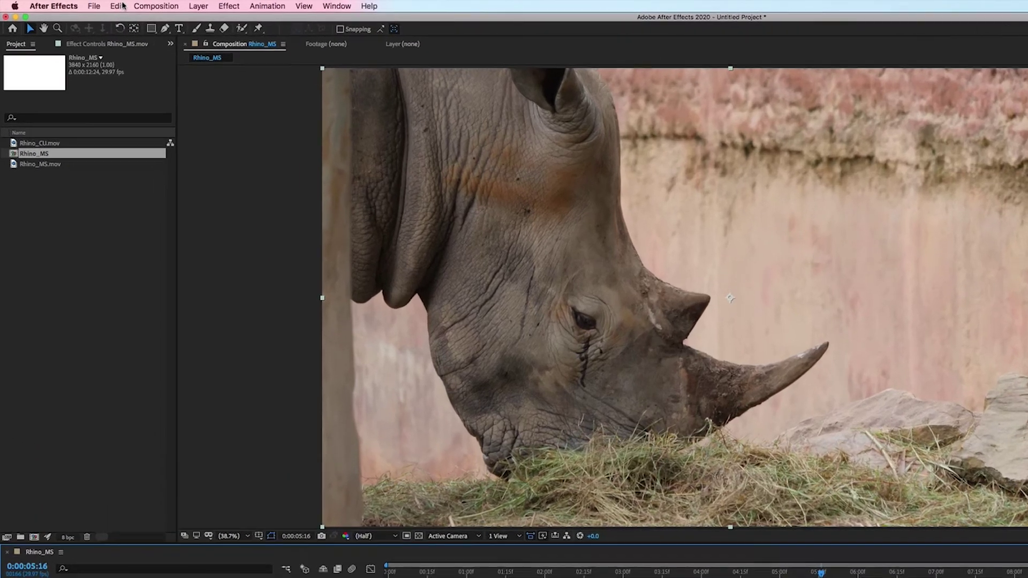
# Split the Rhino_MS layer at the current time via Edit > Split Layer and select the resulting layer bars.
pyautogui.click(122, 6)
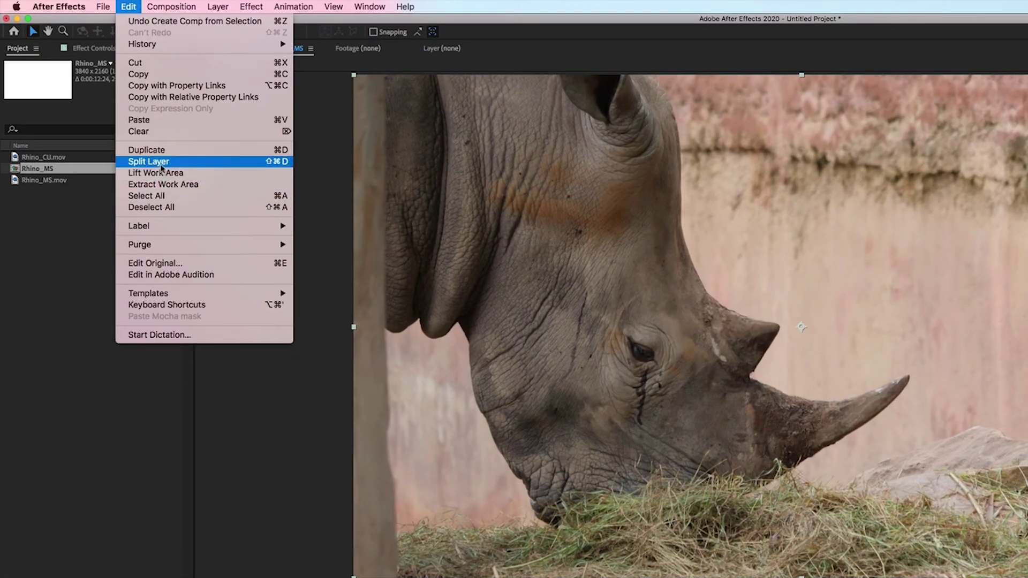
pyautogui.click(249, 161)
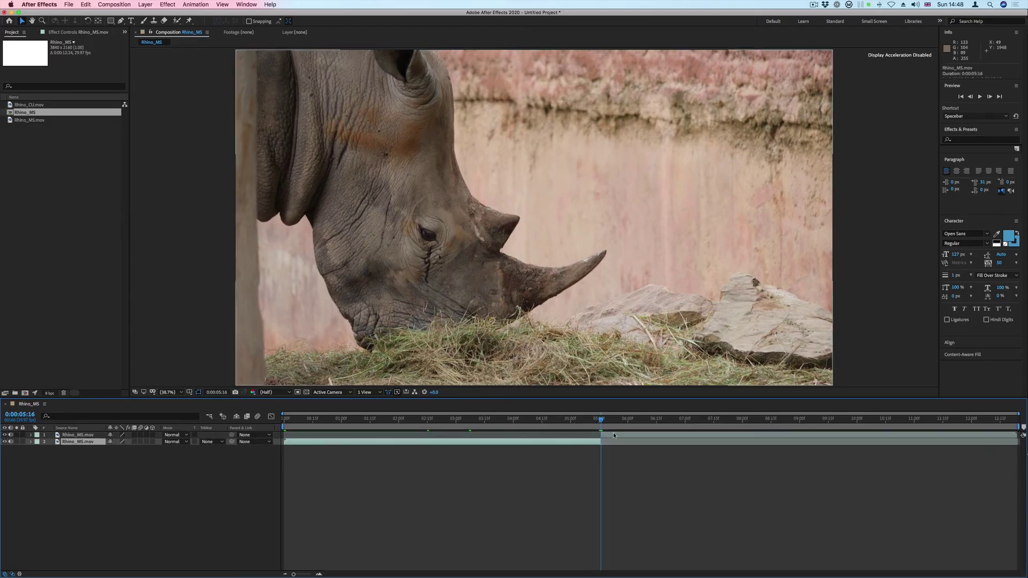
pyautogui.click(613, 435)
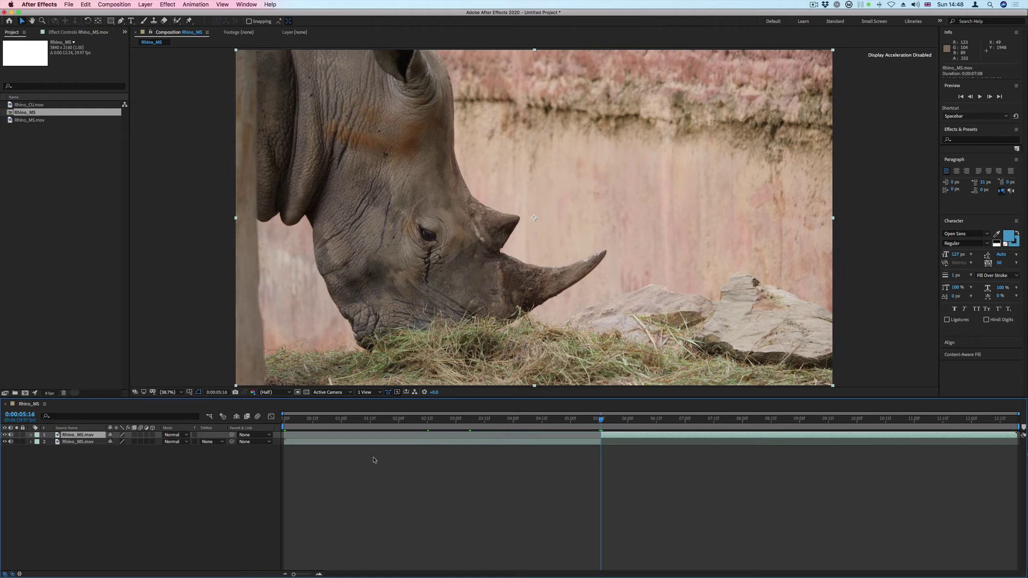
pyautogui.click(592, 444)
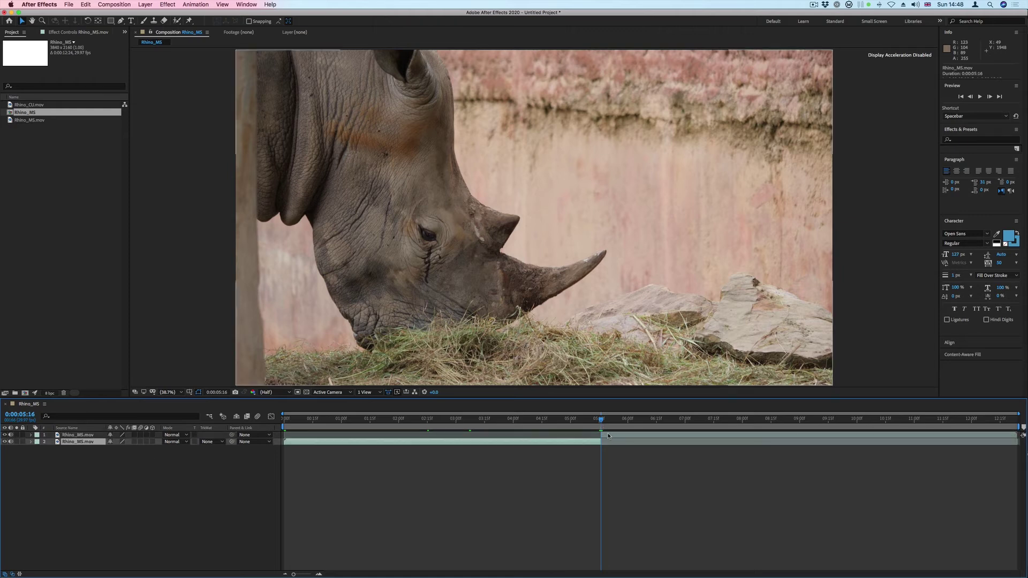
# Trim the later Rhino_MS layer to start at 06:00 and end at about 11:15.
pyautogui.click(594, 443)
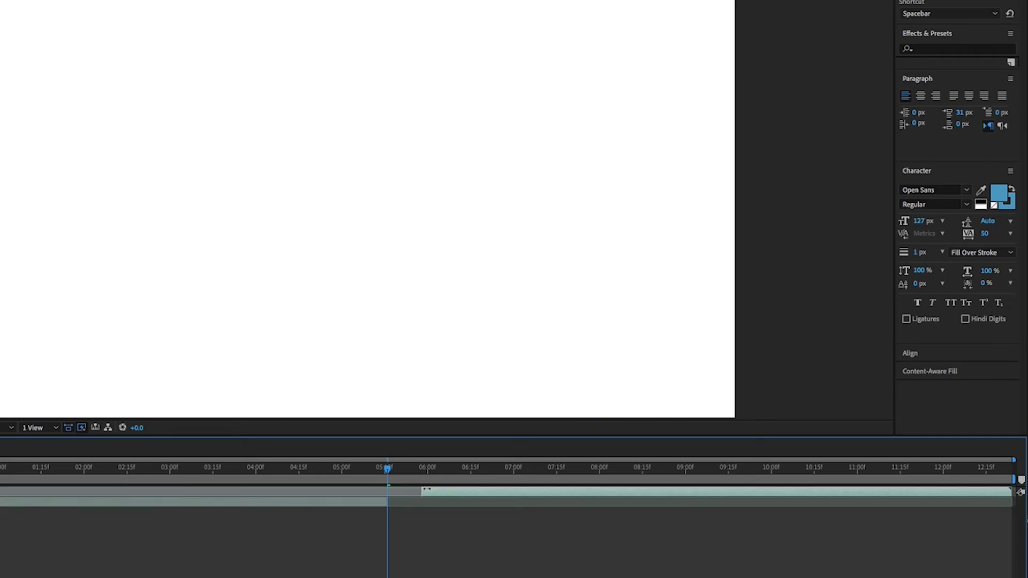
pyautogui.moveTo(387, 491); pyautogui.dragTo(442, 472)
pyautogui.click(443, 469)
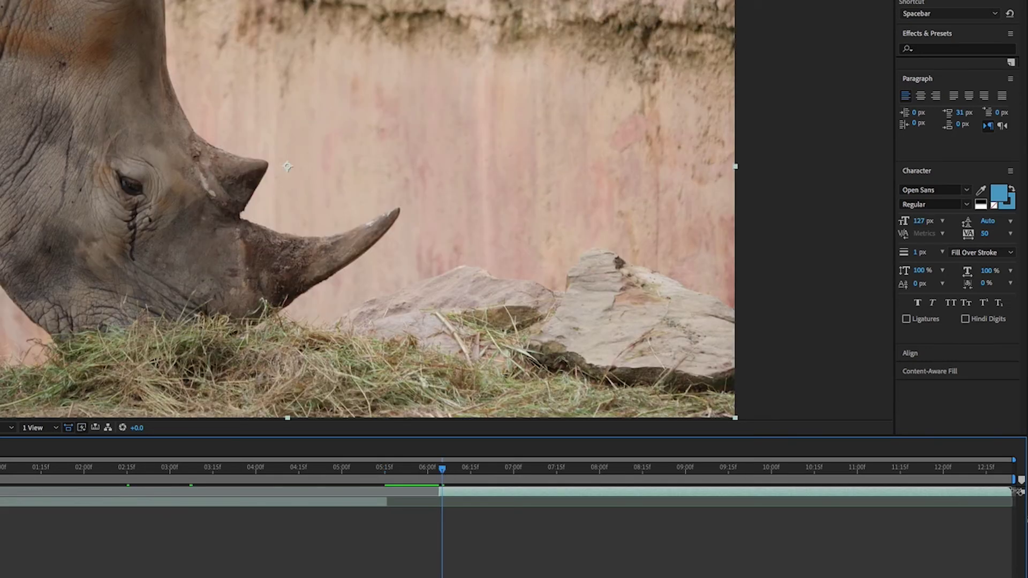
pyautogui.moveTo(1019, 491); pyautogui.dragTo(914, 490)
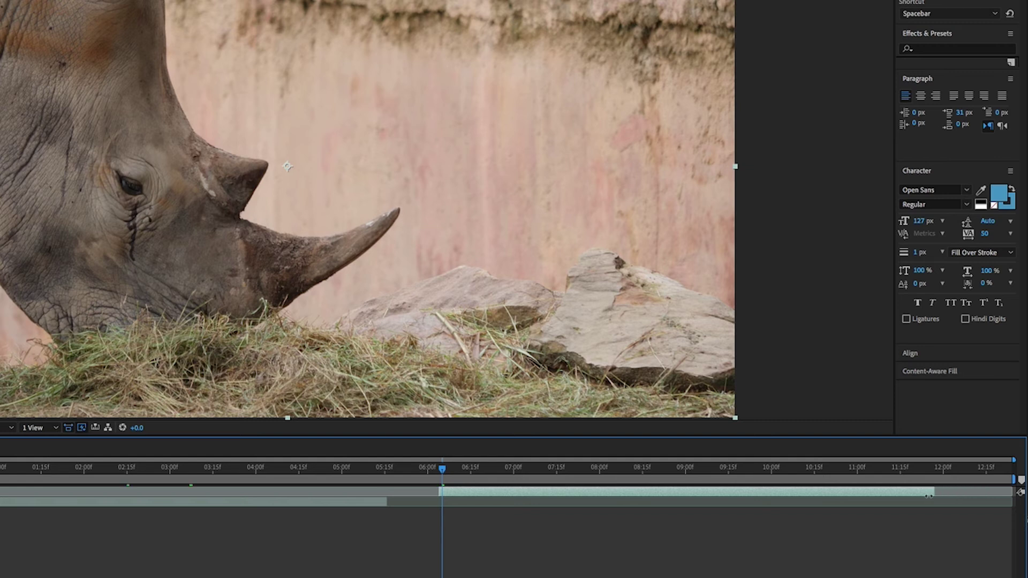
pyautogui.click(547, 528)
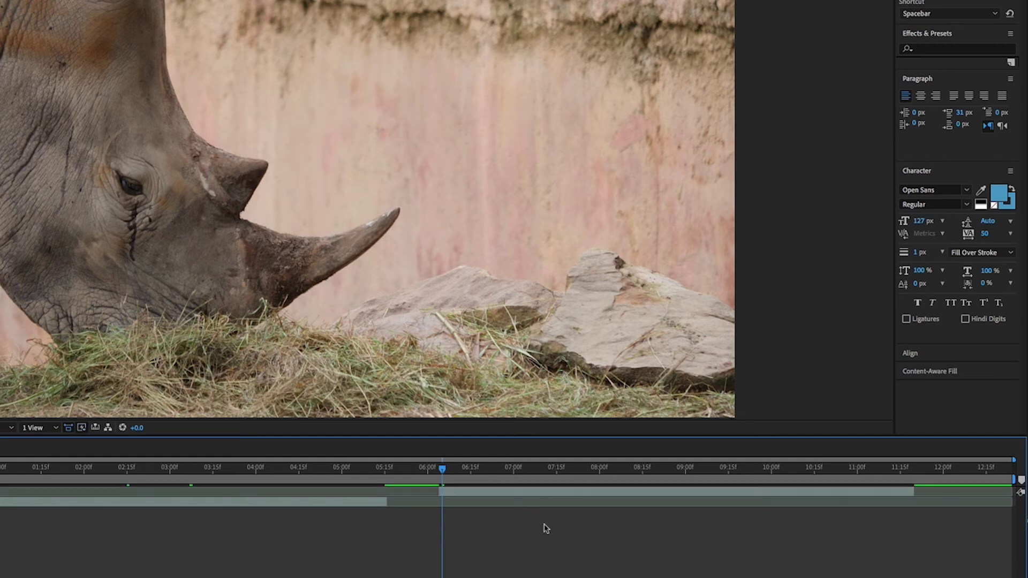
pyautogui.click(587, 491)
# Shift the trimmed layer earlier on the timeline, then slip its footage to play different frames within the same span.
pyautogui.moveTo(613, 490)
pyautogui.mouseDown()
pyautogui.moveTo(367, 483)
pyautogui.moveTo(569, 480)
pyautogui.moveTo(511, 485)
pyautogui.mouseUp()
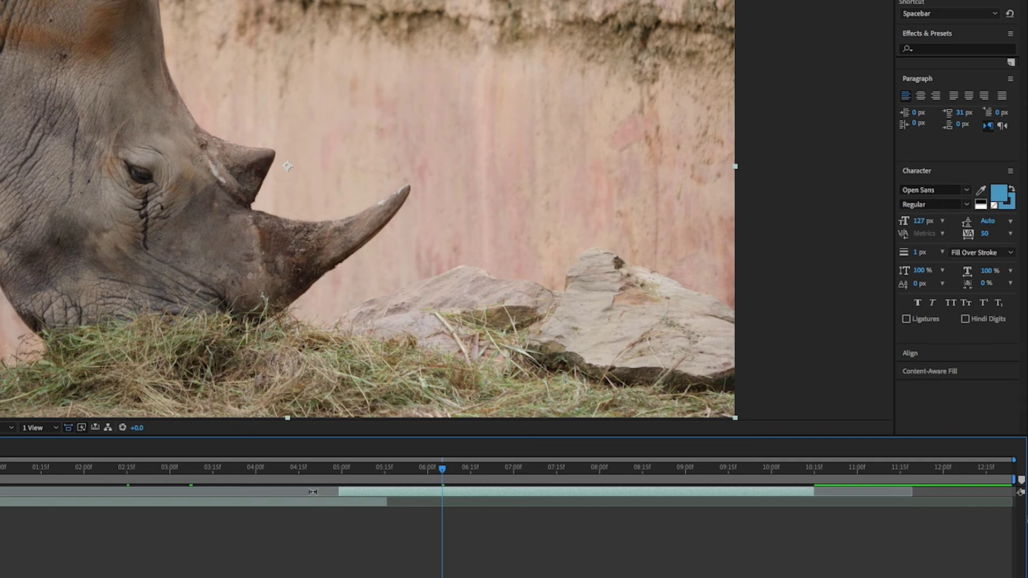
pyautogui.moveTo(314, 491)
pyautogui.mouseDown()
pyautogui.moveTo(418, 489)
pyautogui.moveTo(284, 492)
pyautogui.mouseUp()
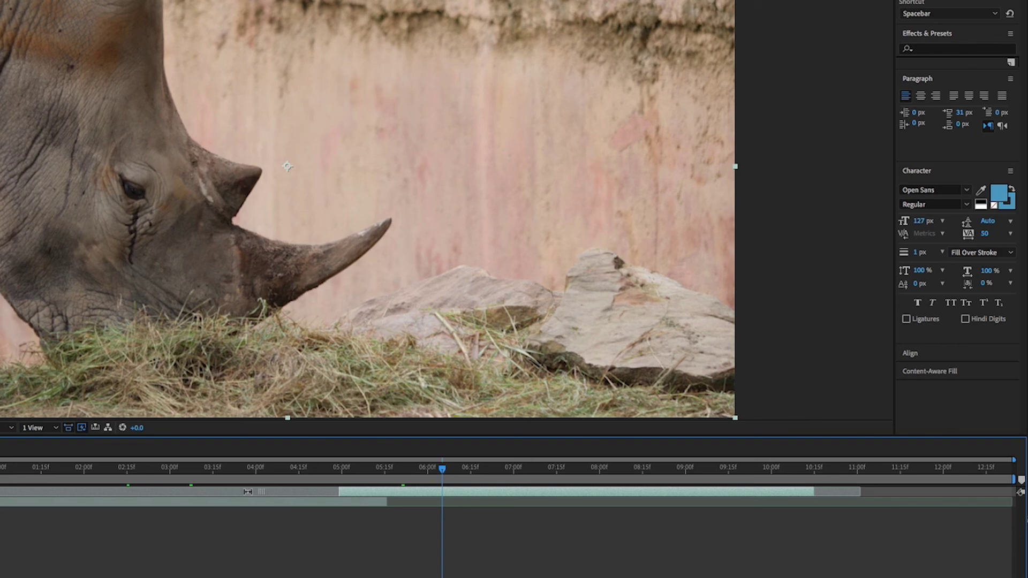